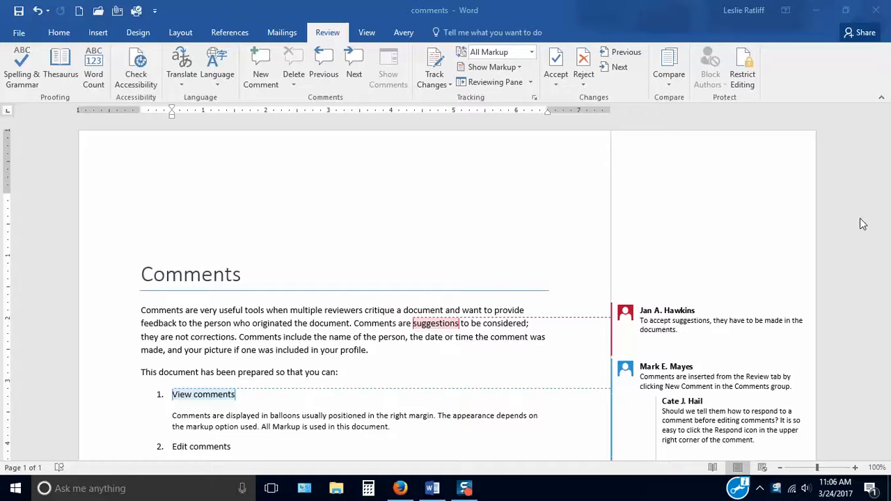
# Read through the document's commenting instructions and the reviewers' comments and replies in the markup area
pyautogui.scroll(-2, 862, 224)
pyautogui.scroll(-2, 862, 223)
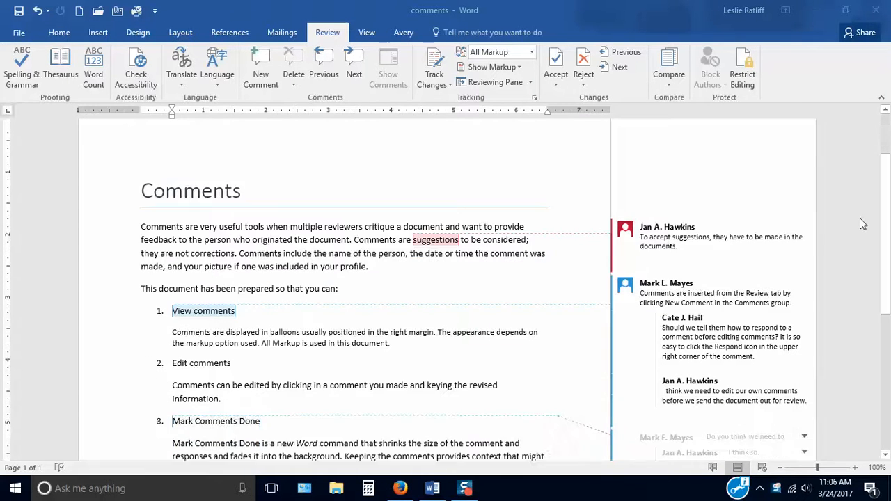
pyautogui.scroll(-1, 862, 224)
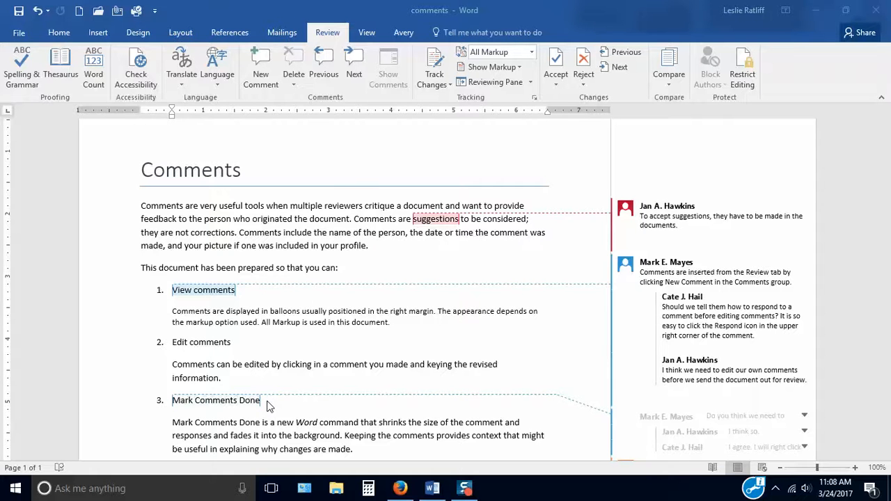
pyautogui.scroll(-3, 268, 406)
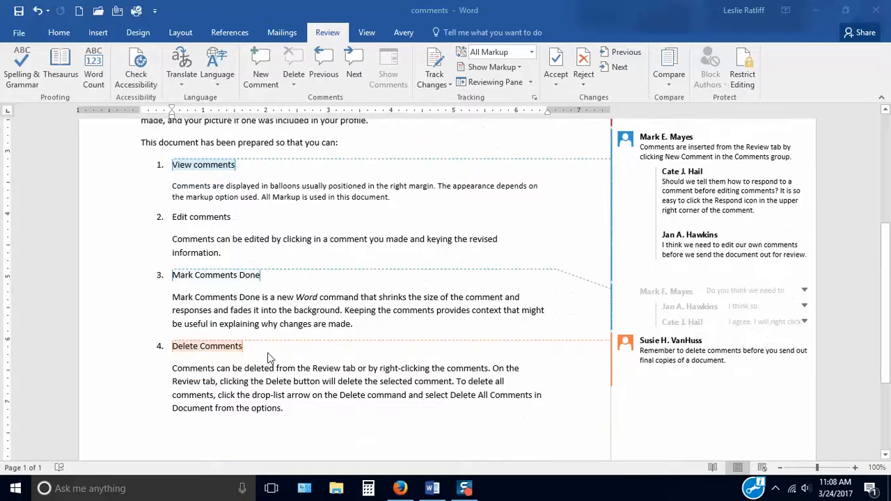
pyautogui.scroll(-3, 270, 357)
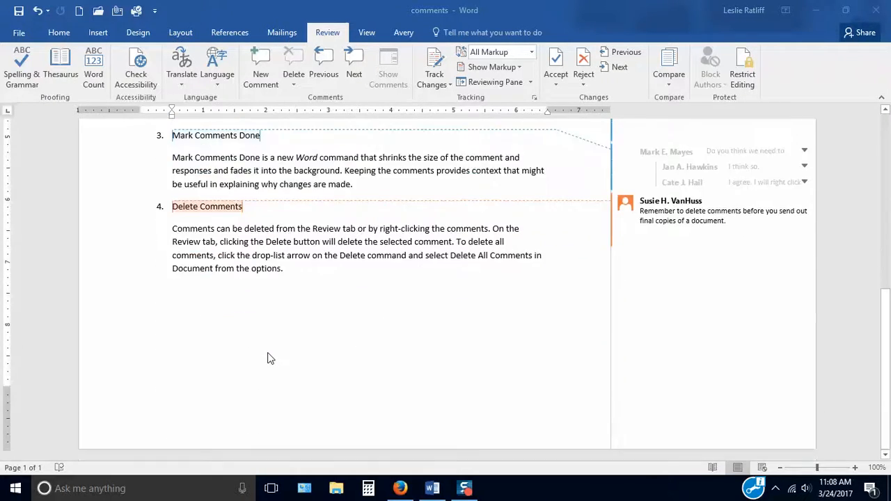
pyautogui.scroll(2, 271, 358)
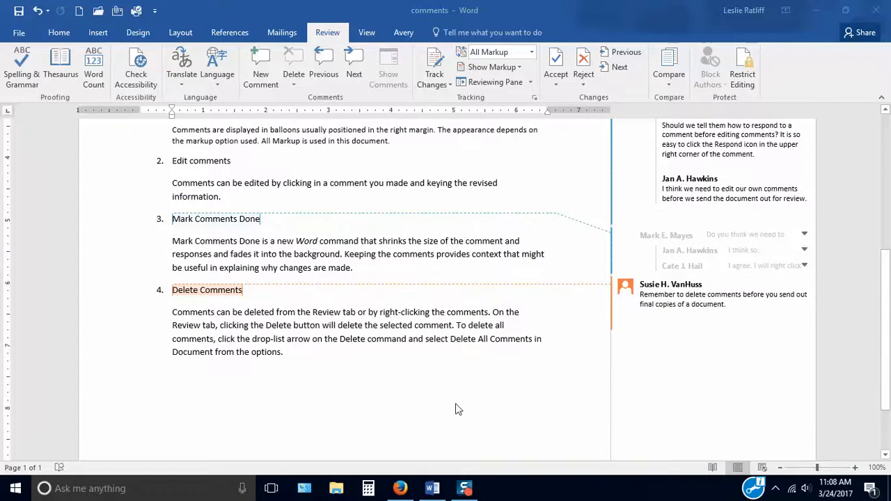
pyautogui.scroll(1, 479, 408)
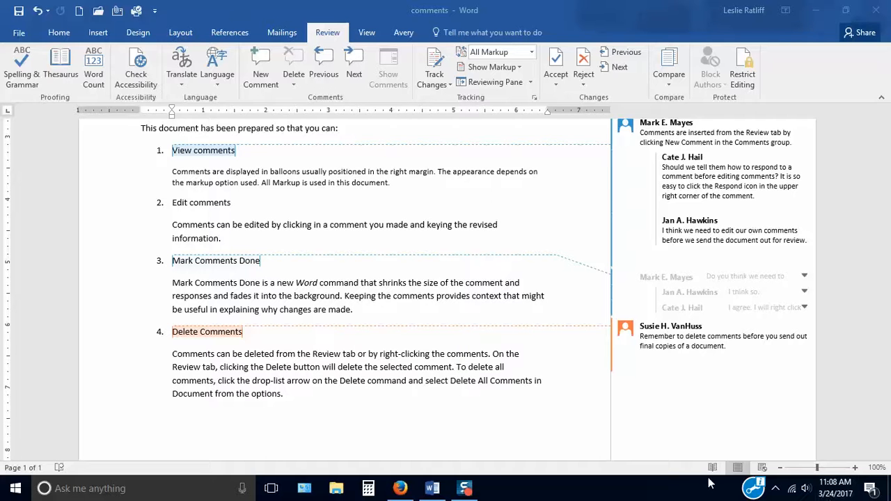
pyautogui.scroll(1, 869, 400)
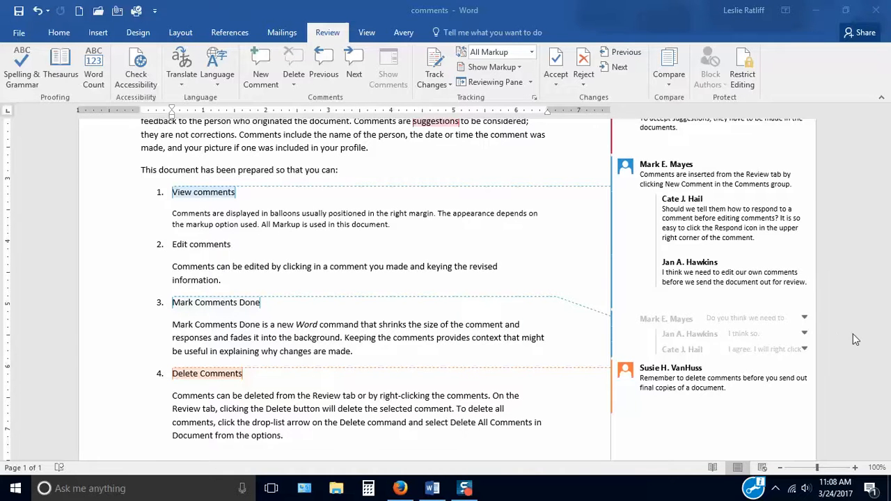
pyautogui.scroll(3, 855, 339)
pyautogui.scroll(-1, 858, 339)
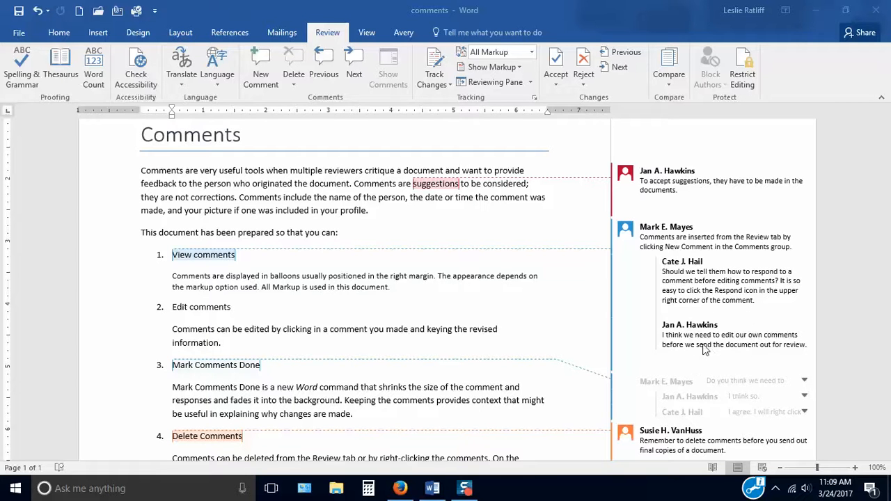
pyautogui.scroll(-3, 836, 363)
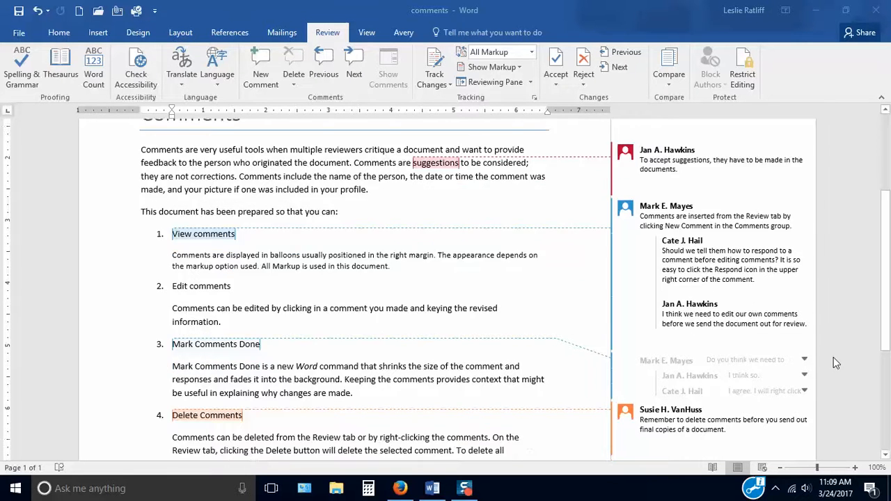
pyautogui.scroll(-1, 833, 358)
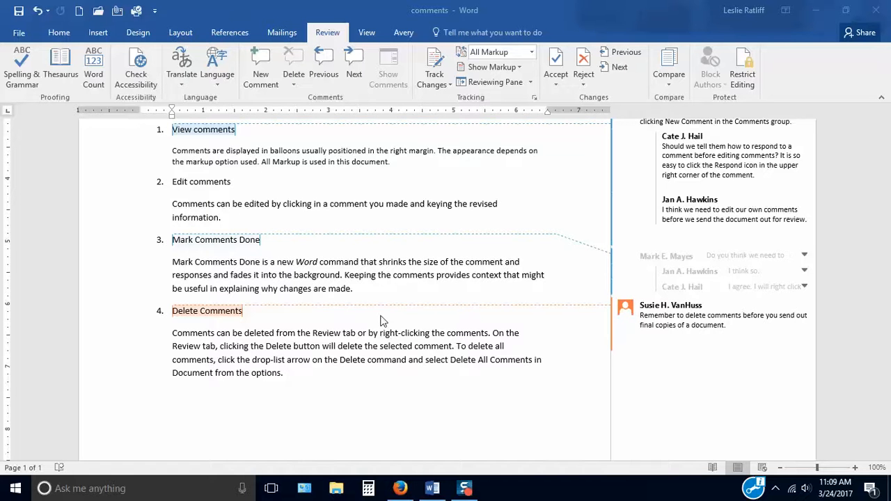
pyautogui.scroll(2, 494, 382)
pyautogui.scroll(4, 493, 381)
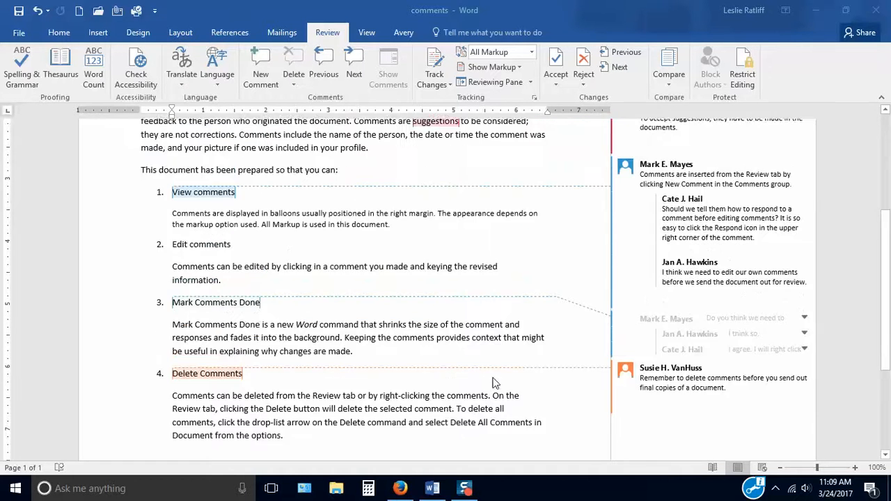
pyautogui.scroll(2, 494, 381)
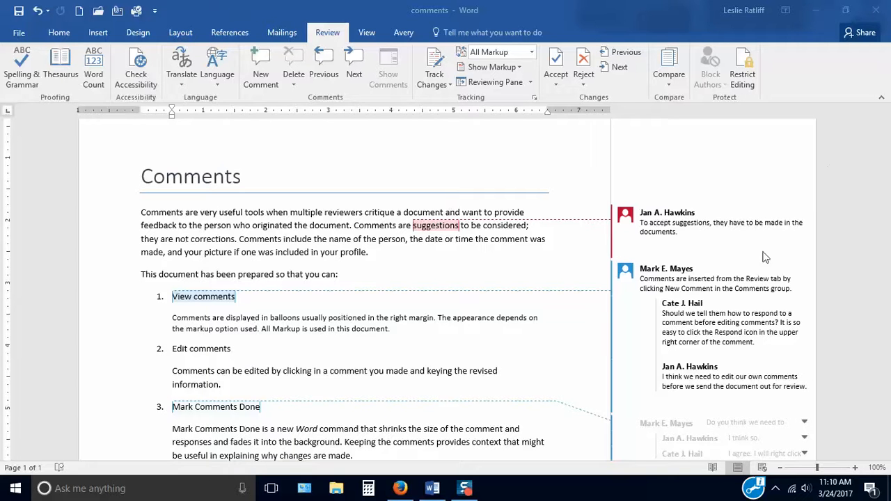
# Examine the author and date details of the comments attached to "View comments" and "Delete Comments"
pyautogui.click(692, 226)
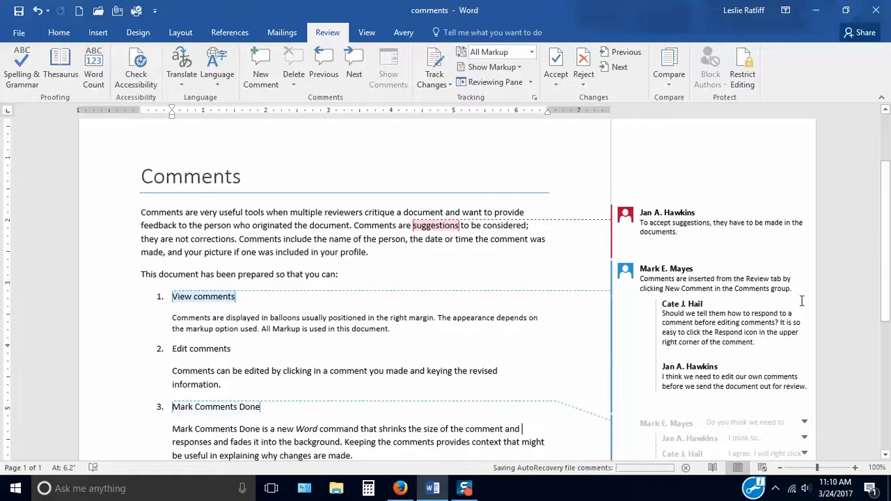
pyautogui.click(740, 288)
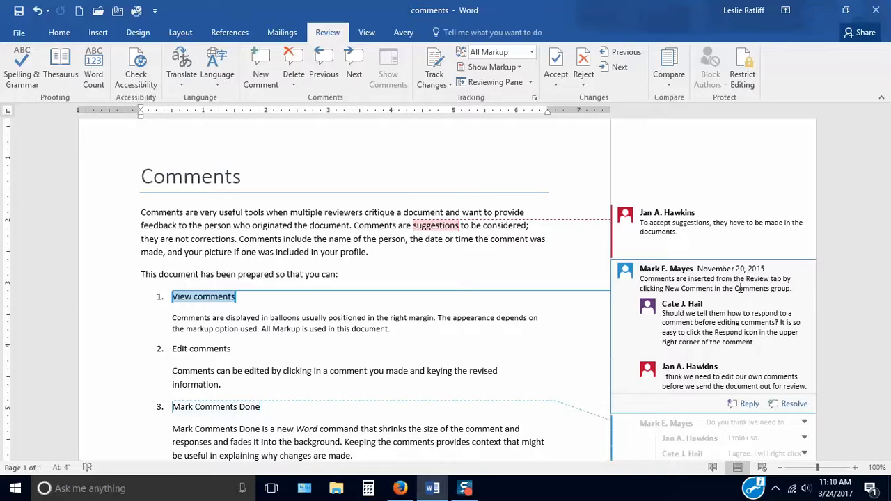
pyautogui.scroll(-3, 865, 306)
pyautogui.scroll(-1, 865, 311)
pyautogui.click(709, 342)
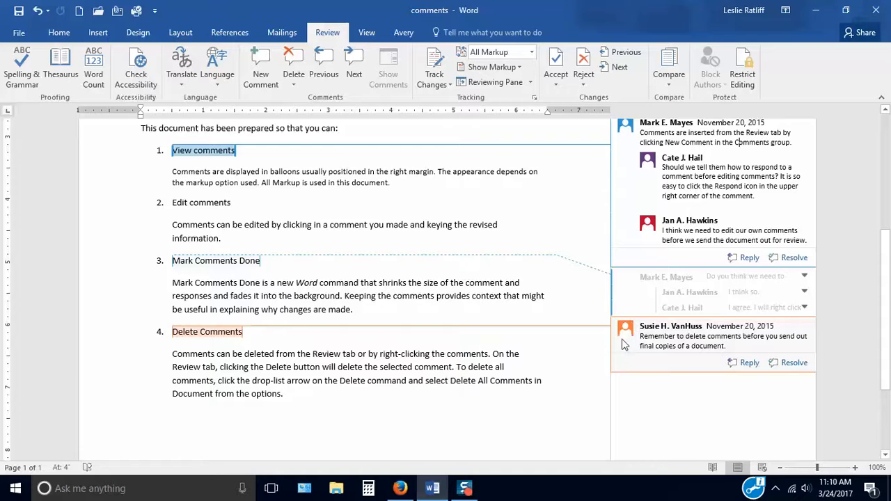
pyautogui.click(840, 322)
pyautogui.scroll(2, 843, 331)
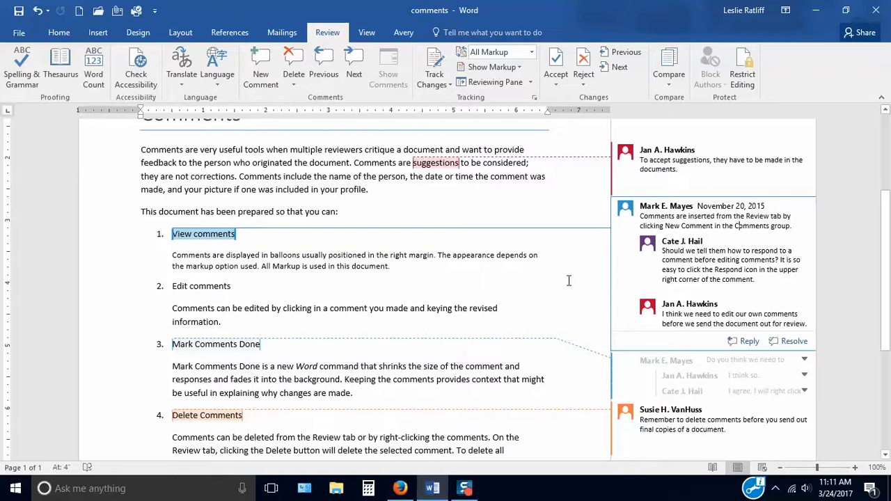
# Add a comment to the first word of the opening paragraph, "Comments", reading "Adding a new comment is very easy to do."
pyautogui.moveTo(691, 450)
pyautogui.scroll(2, 369, 426)
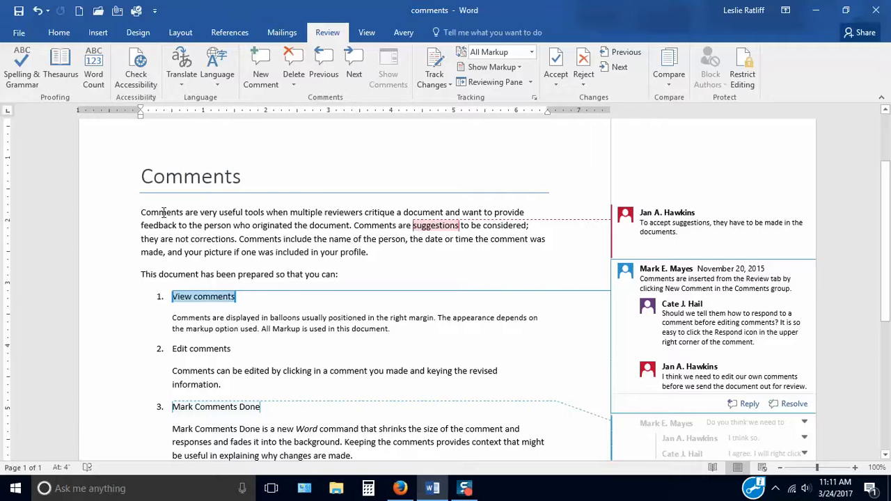
pyautogui.doubleClick(163, 212)
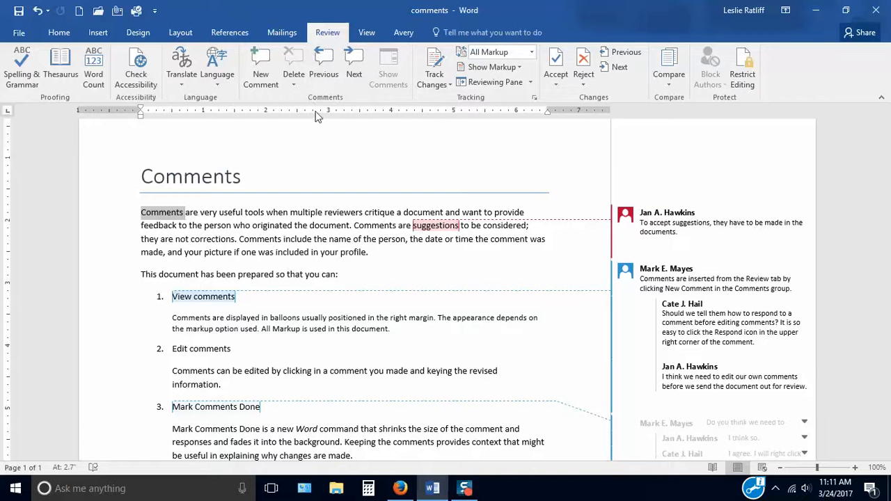
pyautogui.click(269, 83)
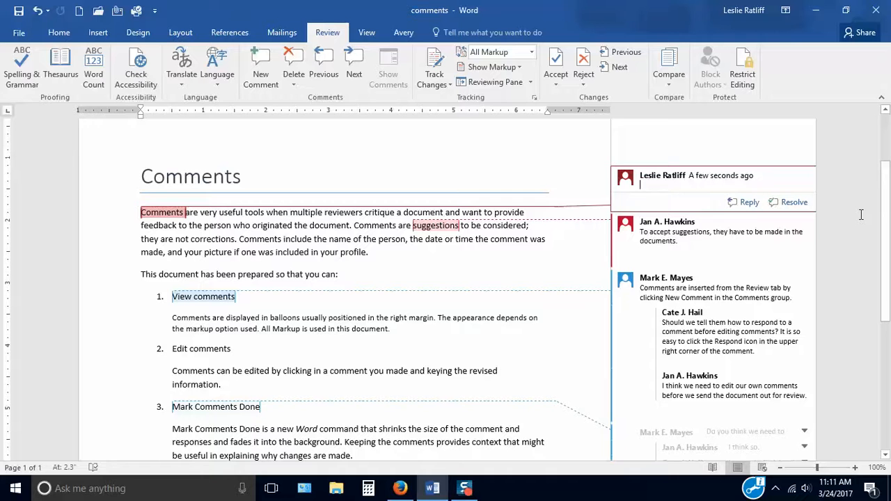
pyautogui.write('Adding a n')
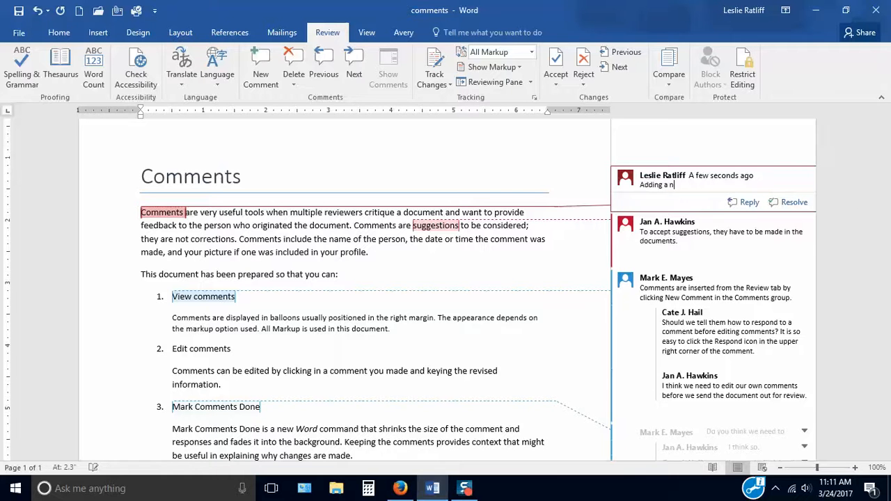
pyautogui.write('ew comment is very easy to ')
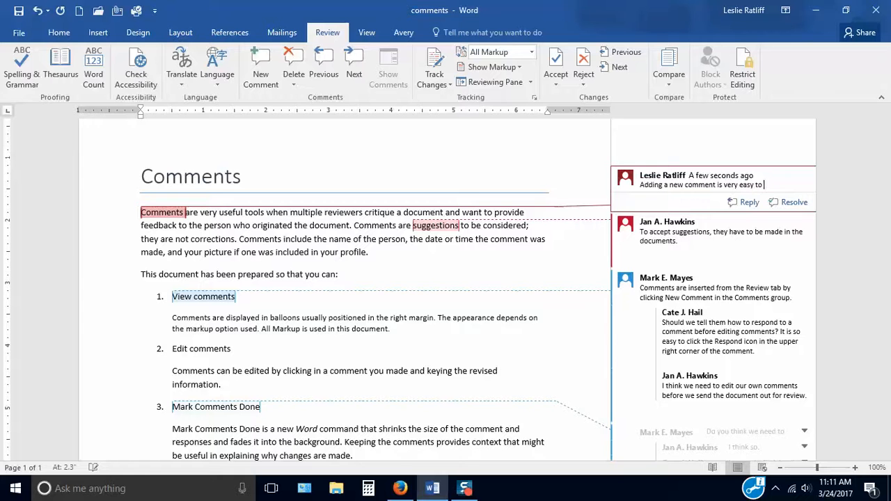
pyautogui.write('do.')
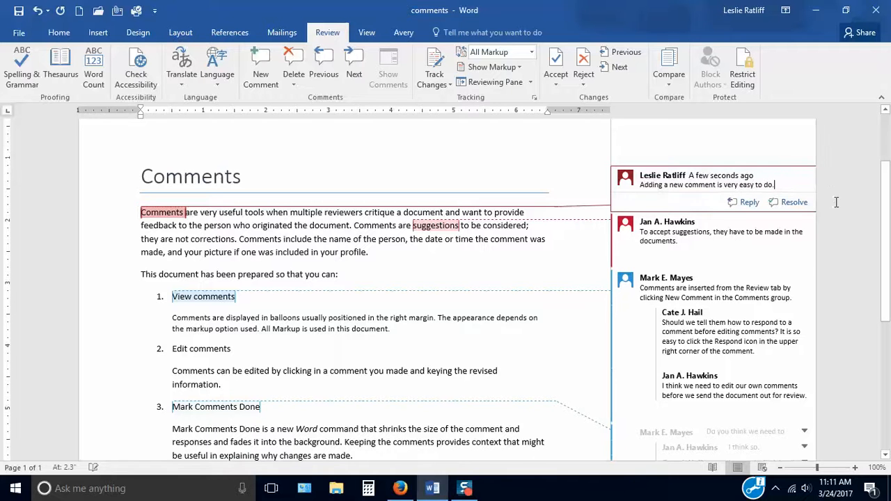
pyautogui.click(477, 256)
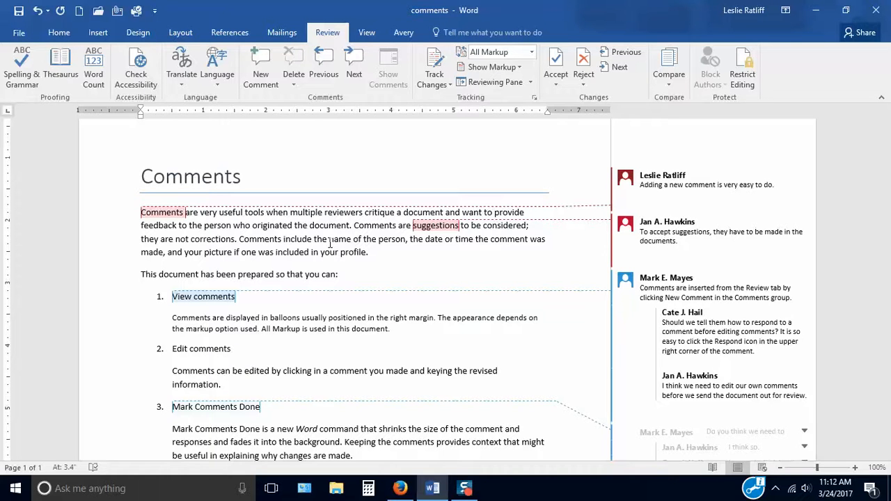
# Reply to the comment on "suggestions" with "Will most people include pictures?"
pyautogui.click(640, 227)
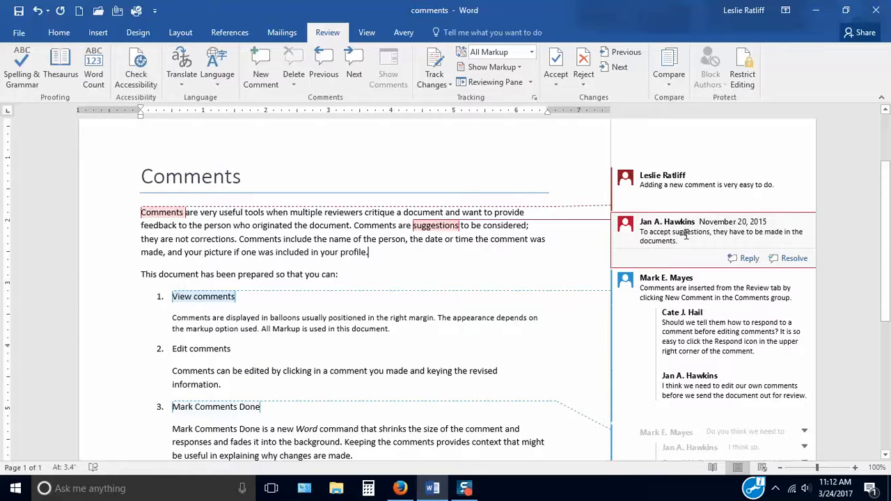
pyautogui.click(748, 257)
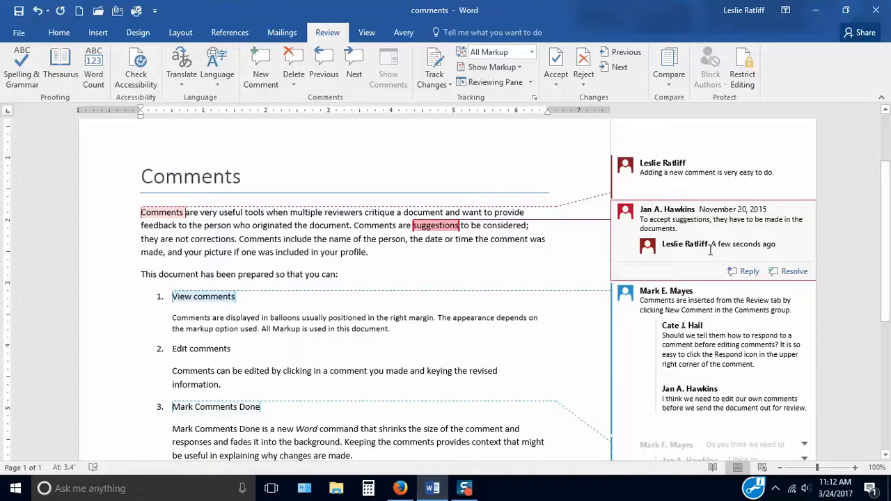
pyautogui.write('Will')
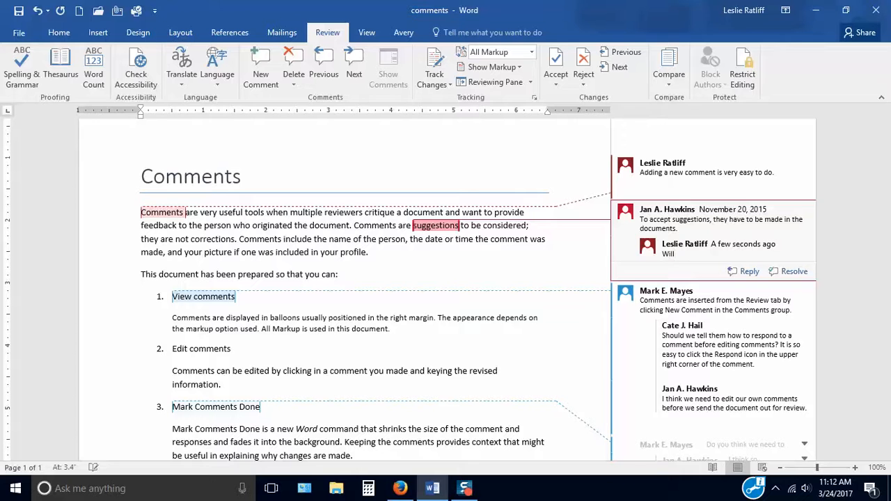
pyautogui.write(' most people include pictures?')
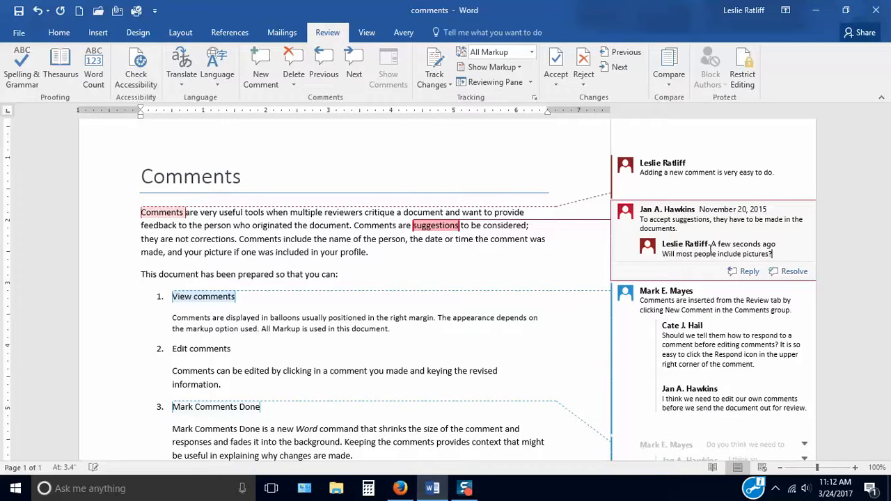
pyautogui.click(851, 268)
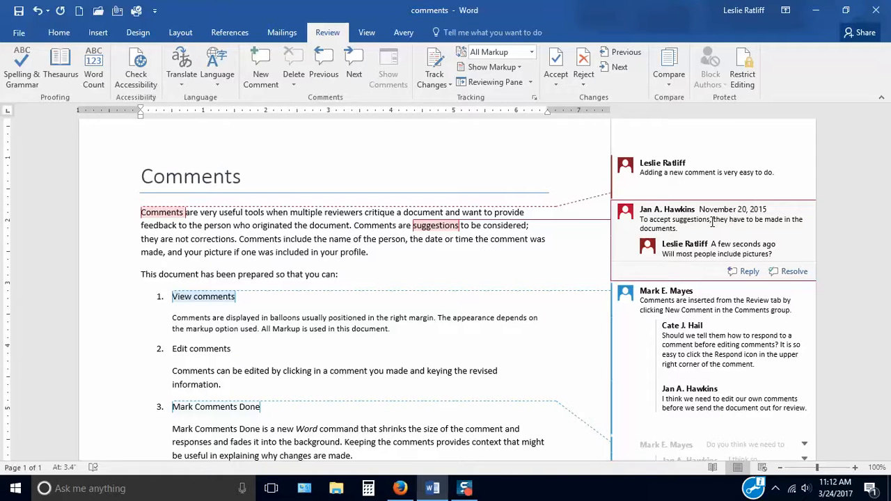
pyautogui.click(834, 257)
# Delete the comment attached to the "Delete Comments" heading in item 4
pyautogui.scroll(-5, 833, 257)
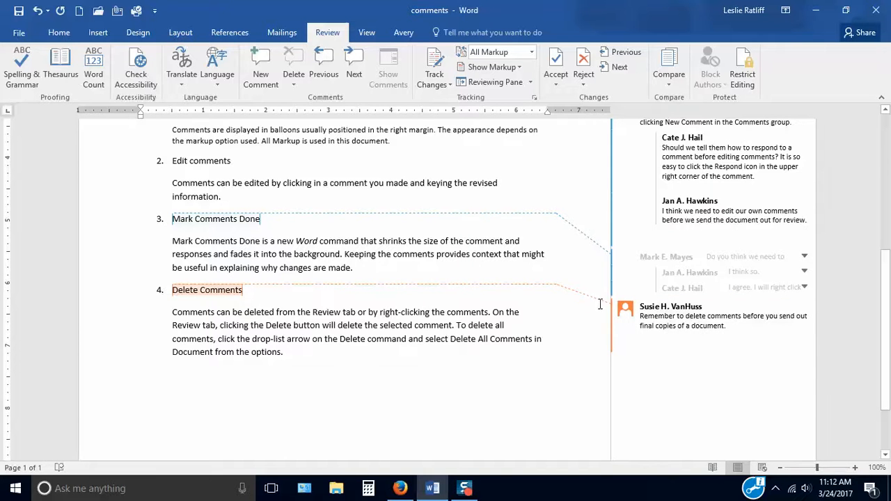
pyautogui.click(681, 327)
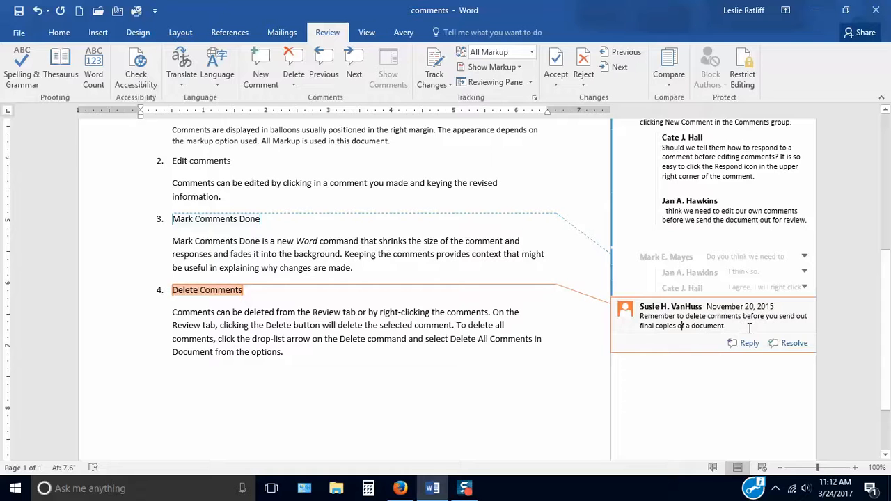
pyautogui.rightClick(680, 322)
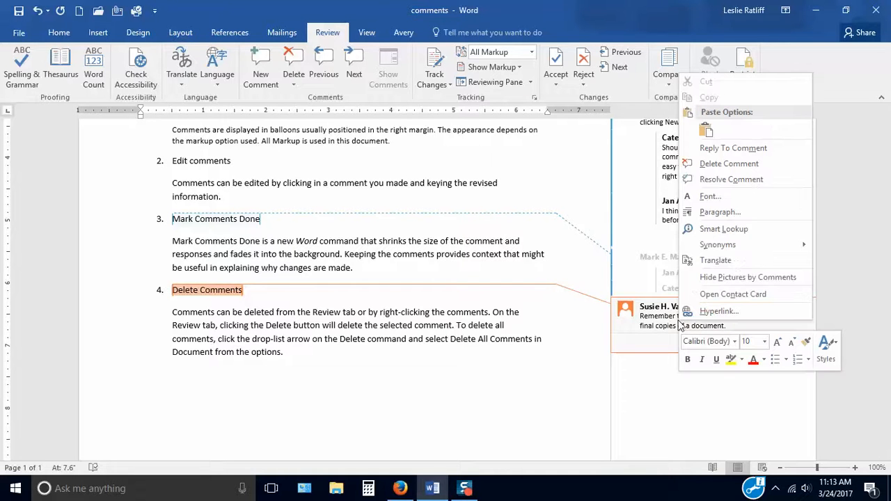
pyautogui.click(728, 165)
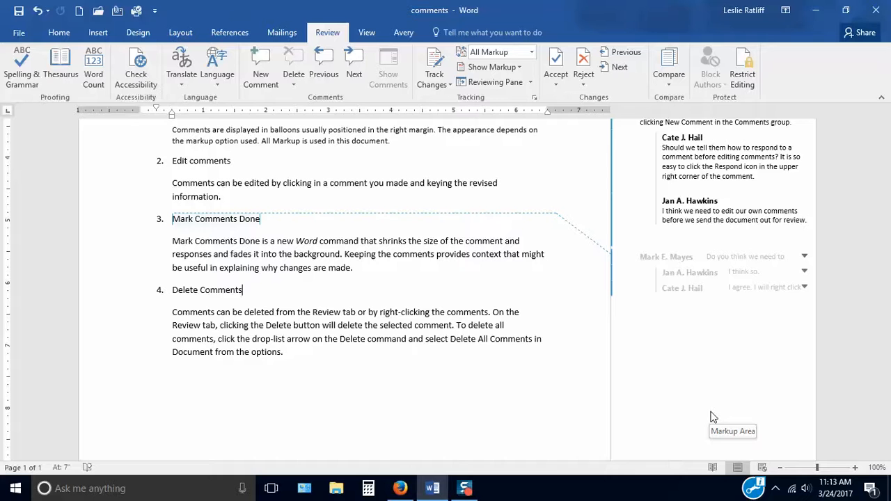
# Step backward through the previous comments, from the resolved "Mark Comments Done" thread to the replies on "View comments"
pyautogui.click(323, 66)
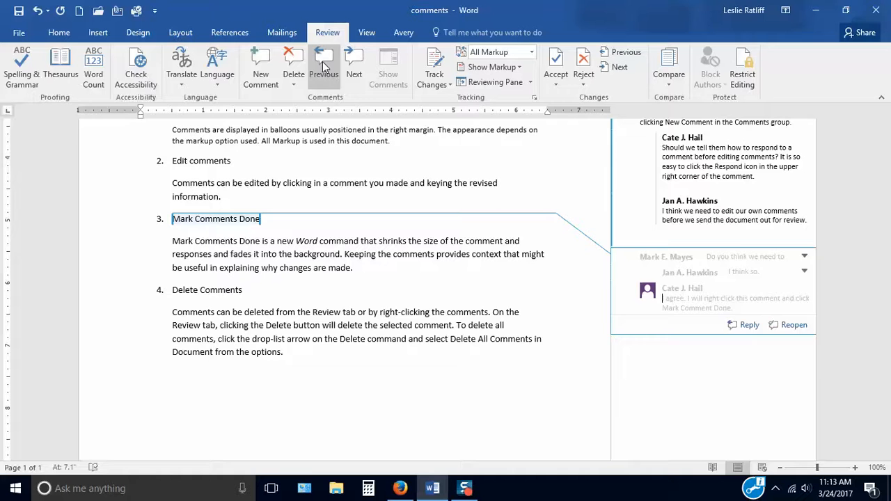
pyautogui.click(322, 67)
pyautogui.click(322, 66)
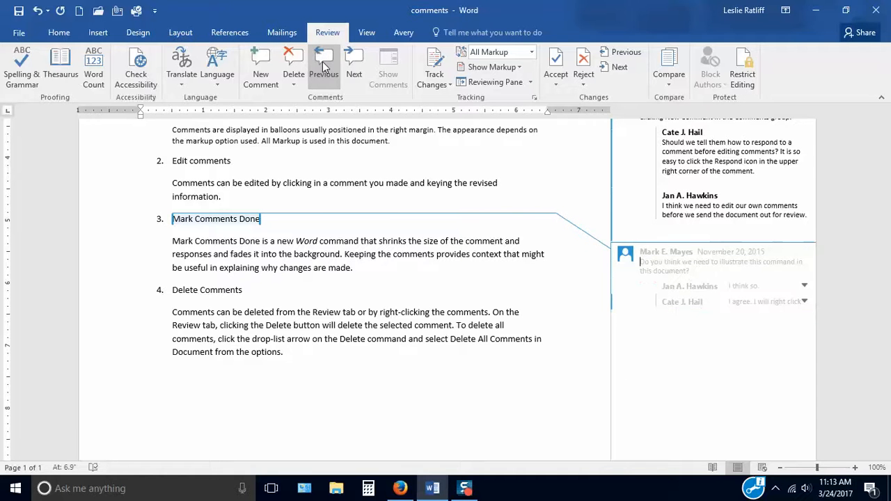
pyautogui.click(322, 66)
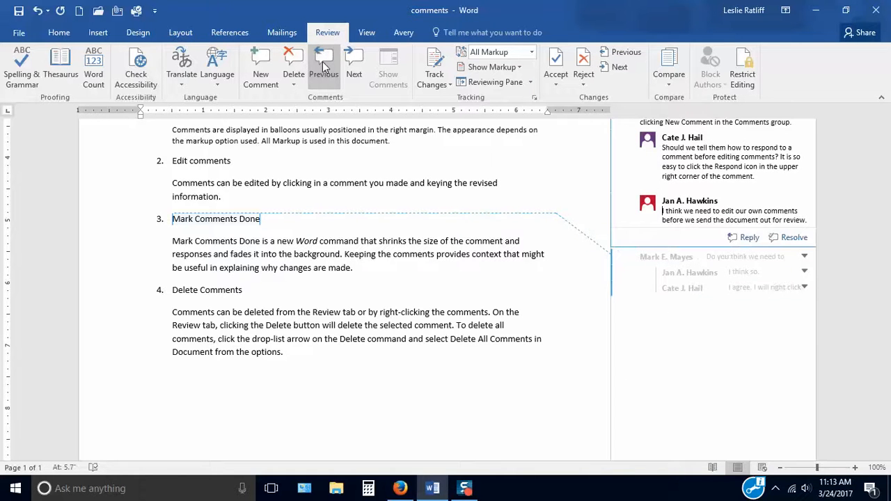
# Continue stepping backward through the previous comments, from the last reply on "View comments" to the comment on the opening word "Comments"
pyautogui.click(323, 66)
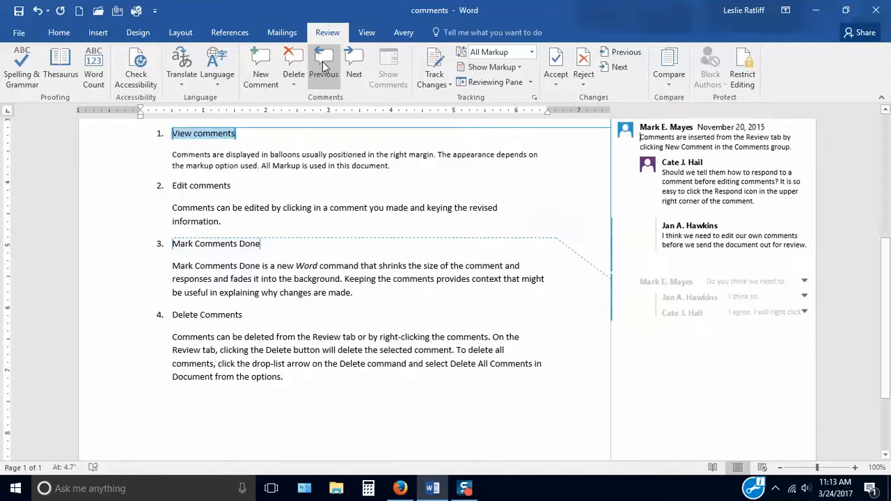
pyautogui.click(323, 67)
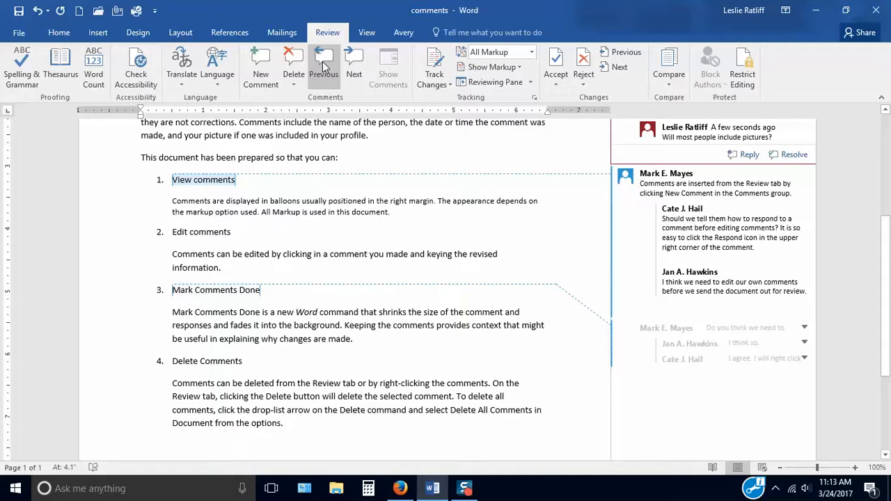
pyautogui.click(323, 66)
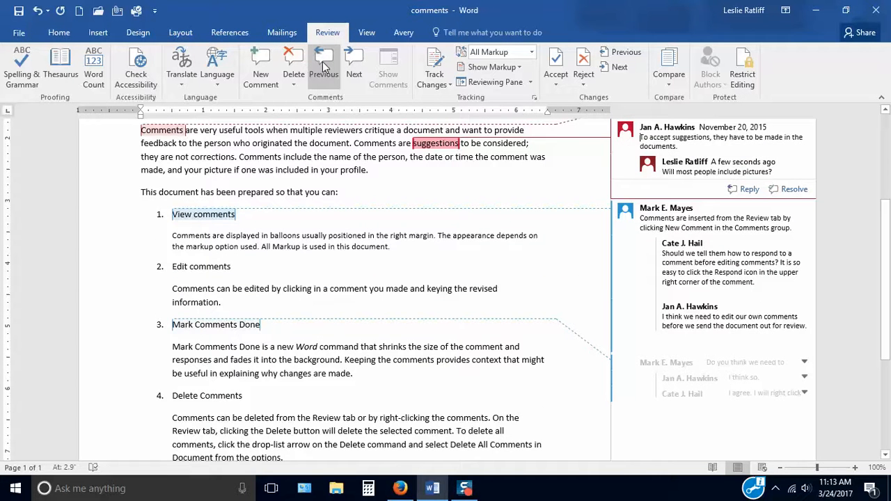
pyautogui.click(322, 66)
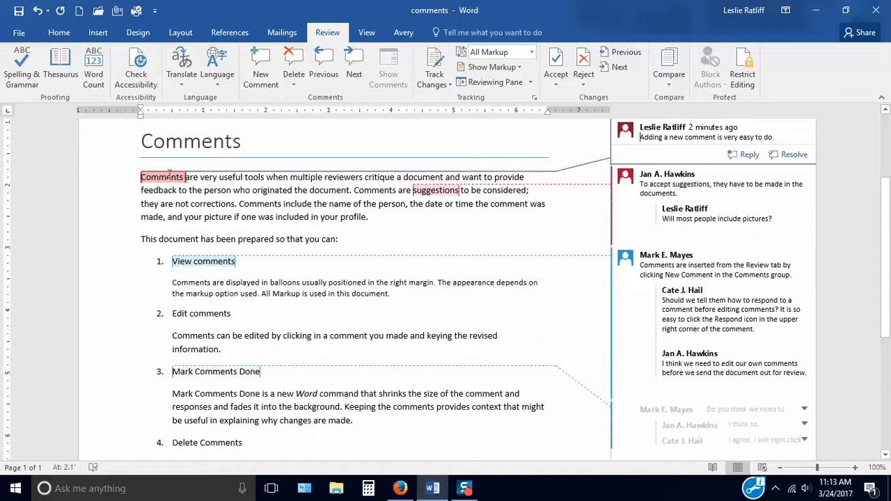
# Resolve the comment "Adding a new comment is very easy to do." on the opening paragraph's first word
pyautogui.moveTo(149, 171)
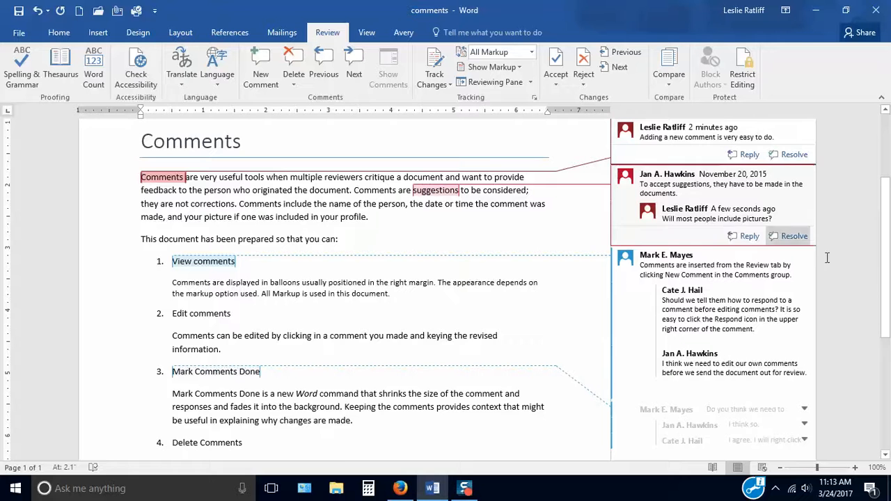
pyautogui.scroll(1, 885, 267)
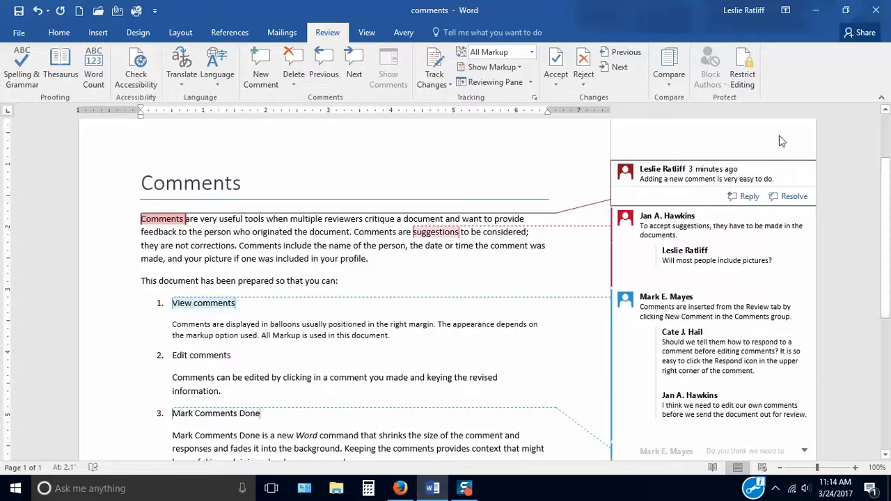
pyautogui.rightClick(706, 181)
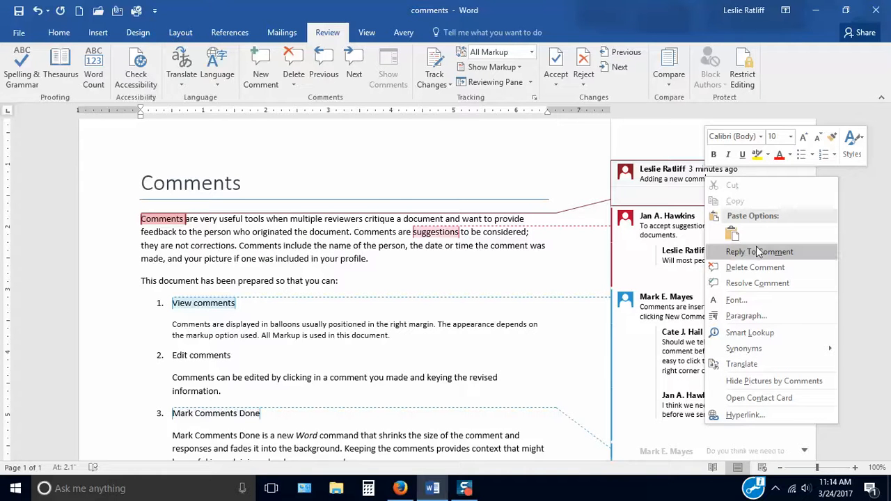
pyautogui.click(743, 284)
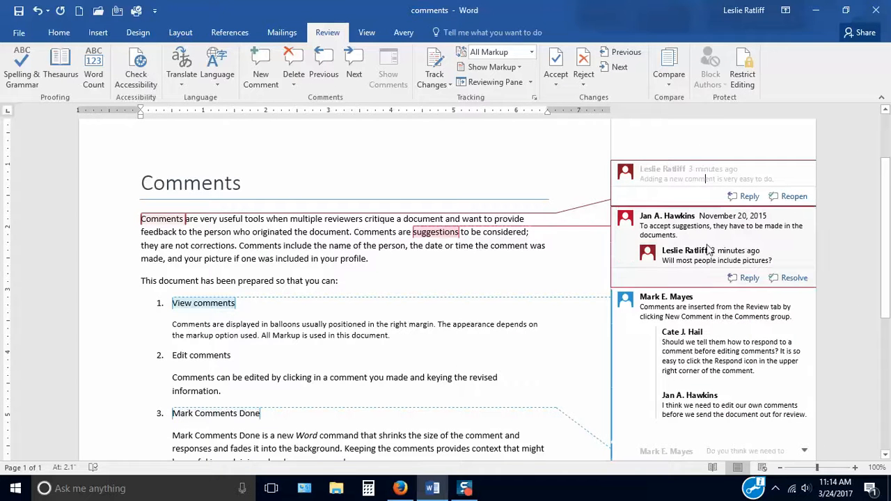